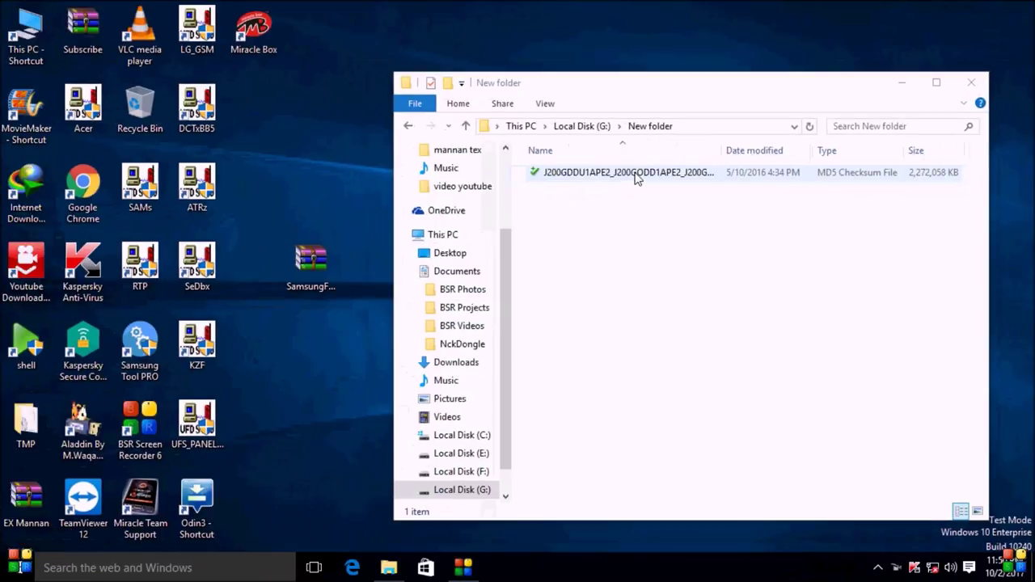
- Identify the J200GDDU1APE2 firmware file in G:\New folder and the SamsungFullFirmwareMaker_v1.0 archive on the desktop
left_click(591, 176)
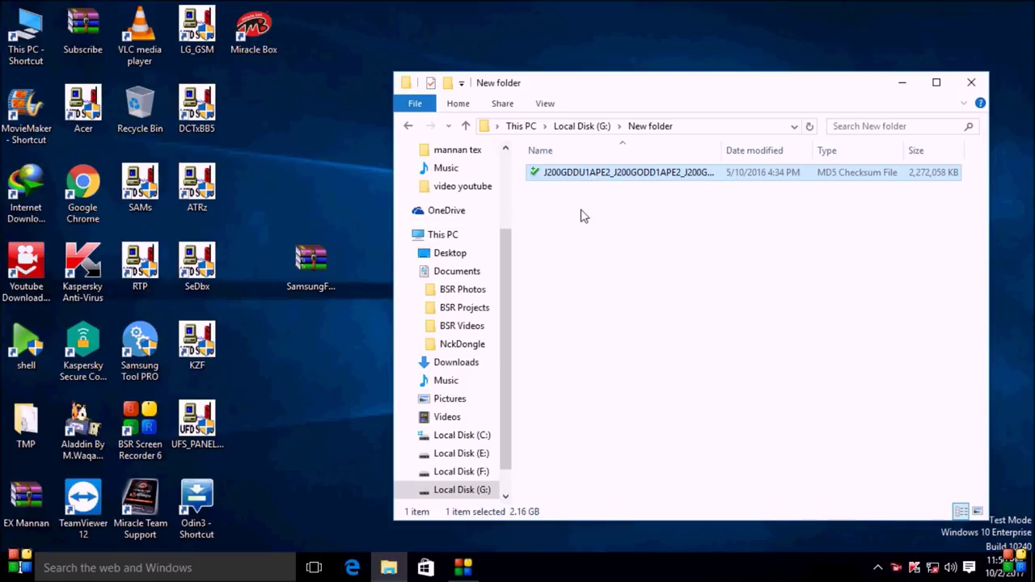
left_click(298, 270)
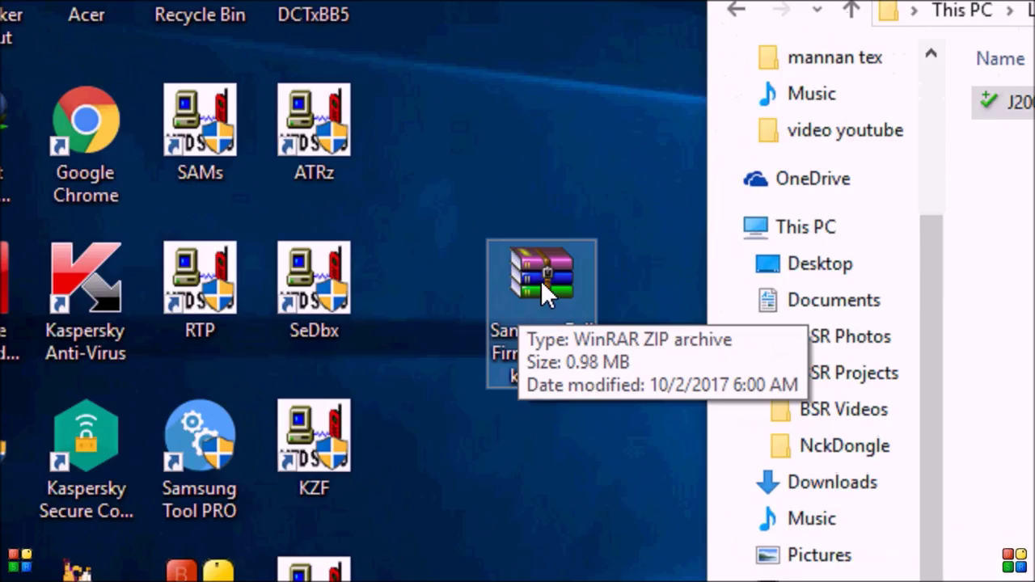
left_click_drag(544, 271, 527, 223)
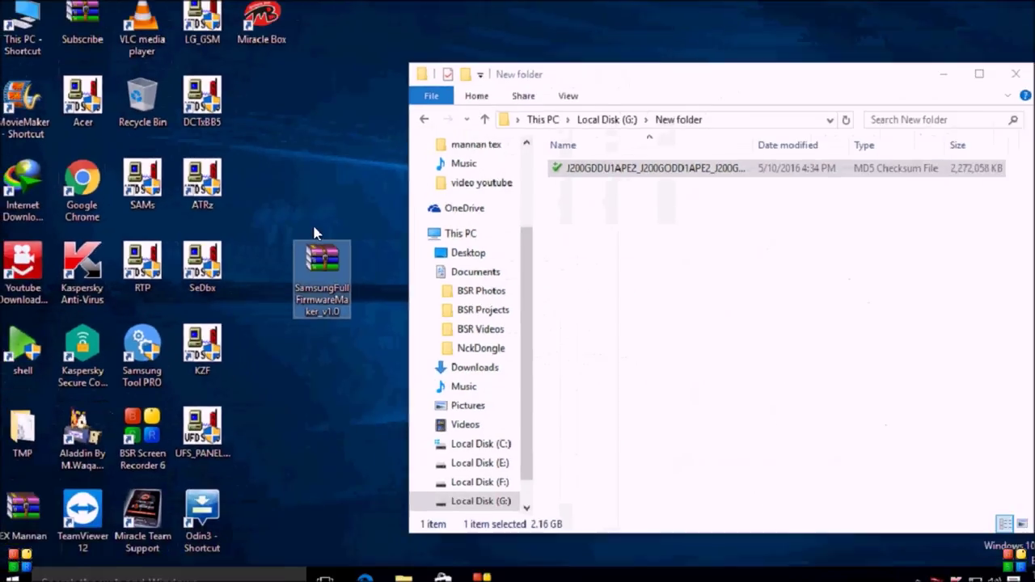
- Close the New folder window and move the SamsungFullFirmwareMaker_v1.0 archive to the middle of the desktop
left_click(971, 83)
right_click(618, 173)
left_click(707, 218)
left_click_drag(311, 260, 535, 244)
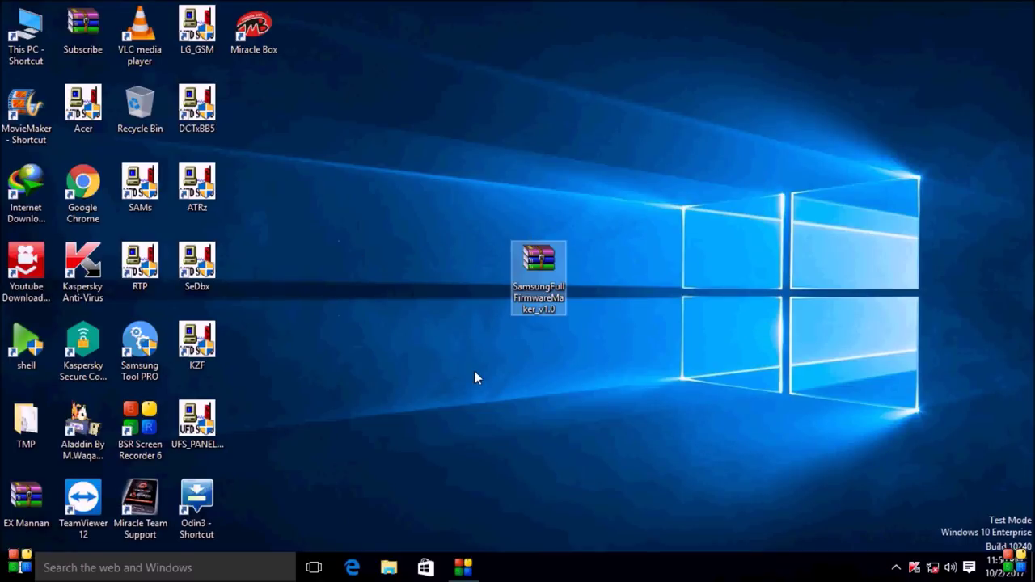
- Extract the SamsungFullFirmwareMaker_v1.0 archive with the default extraction path and options
right_click(527, 287)
left_click(594, 236)
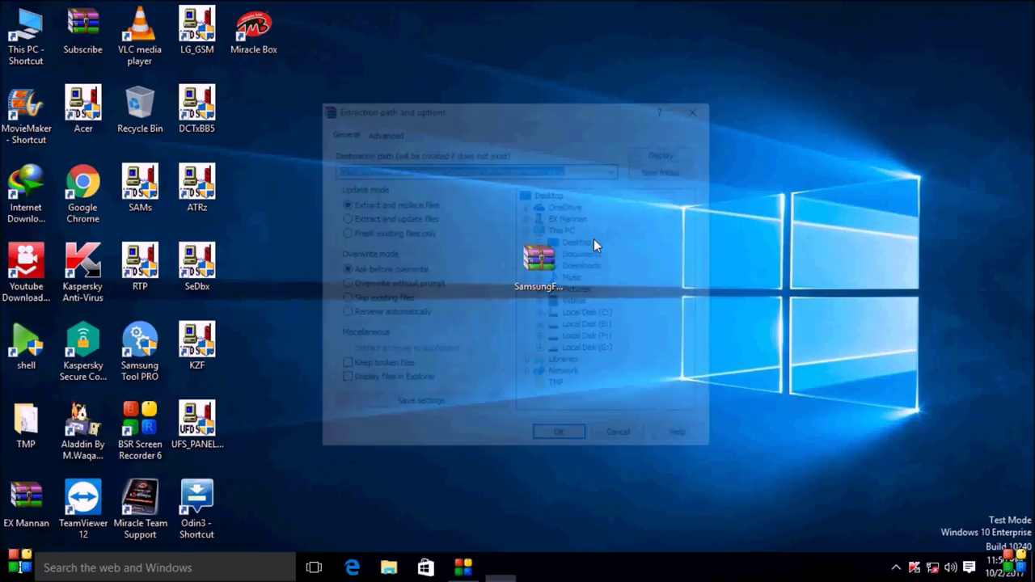
left_click(556, 438)
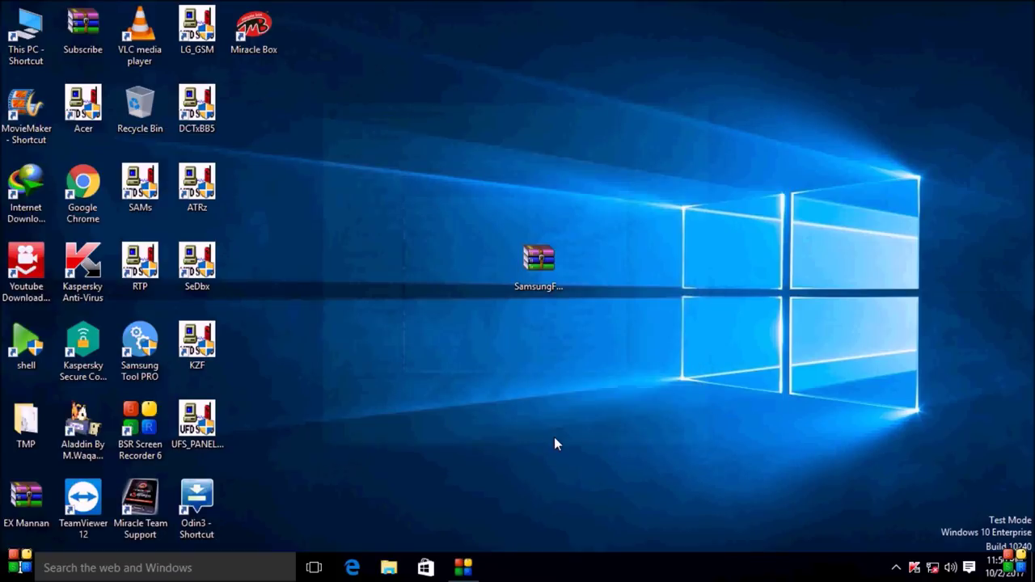
- Open the extracted SamsungFullFirmwareMaker_v1.0 folder from the desktop and move its window aside to leave free space
left_click_drag(253, 105, 466, 258)
left_click_drag(564, 264, 335, 337)
left_click(335, 337)
left_click(372, 291)
right_click(371, 287)
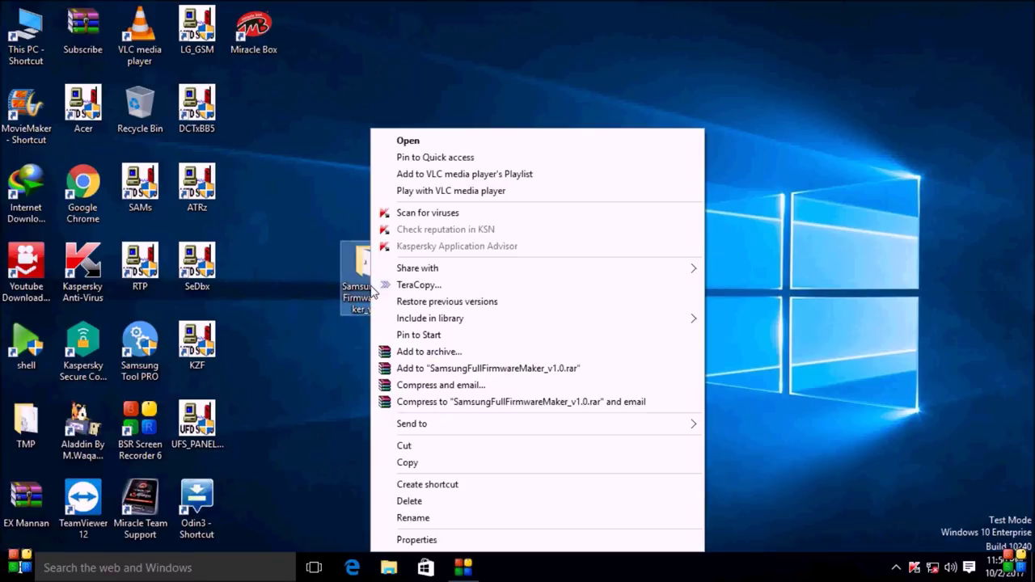
left_click(414, 139)
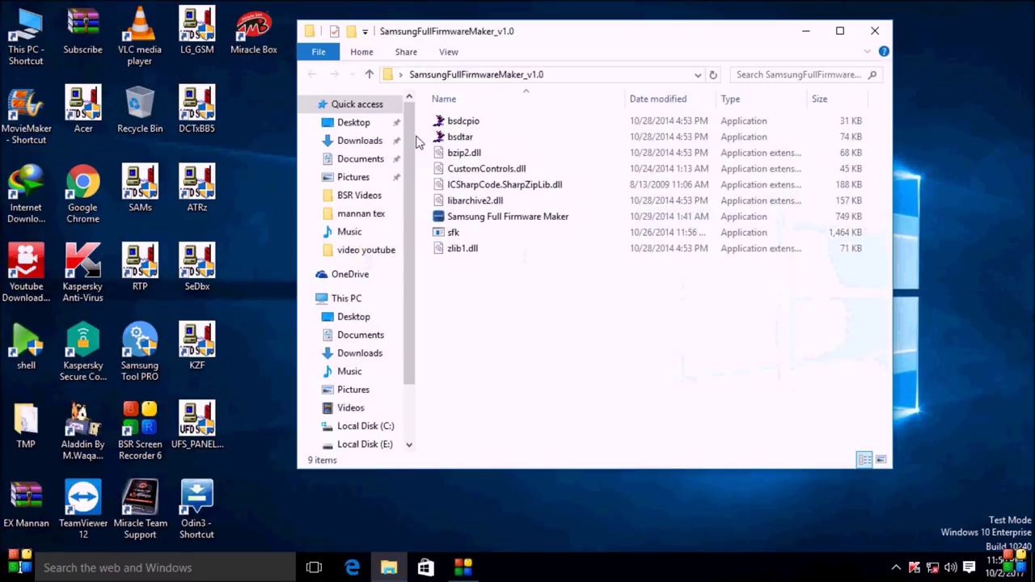
left_click_drag(562, 46, 275, 26)
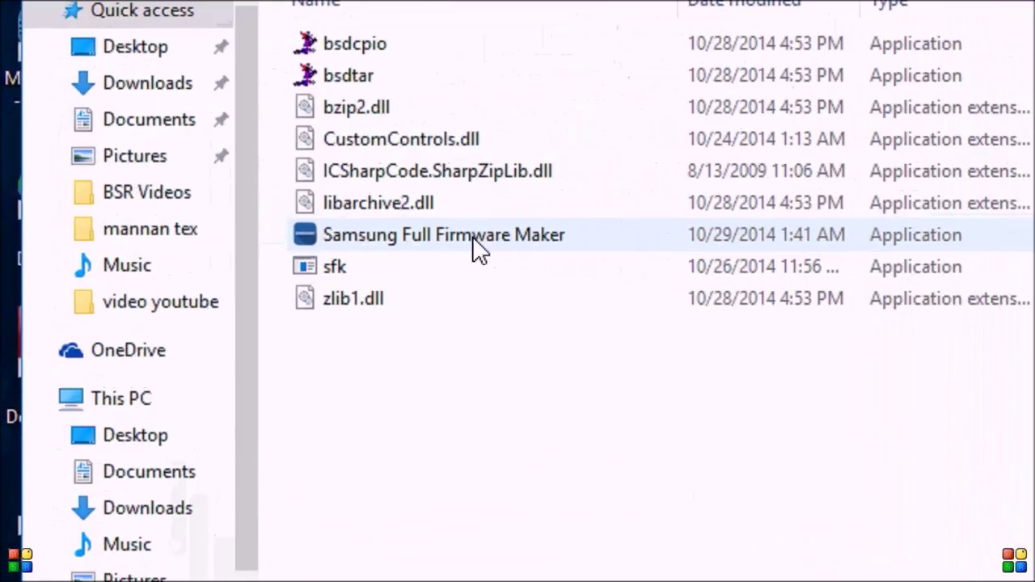
- Launch the Samsung Full Firmware Maker application from the extracted folder and place its window beside the folder window
left_click(472, 237)
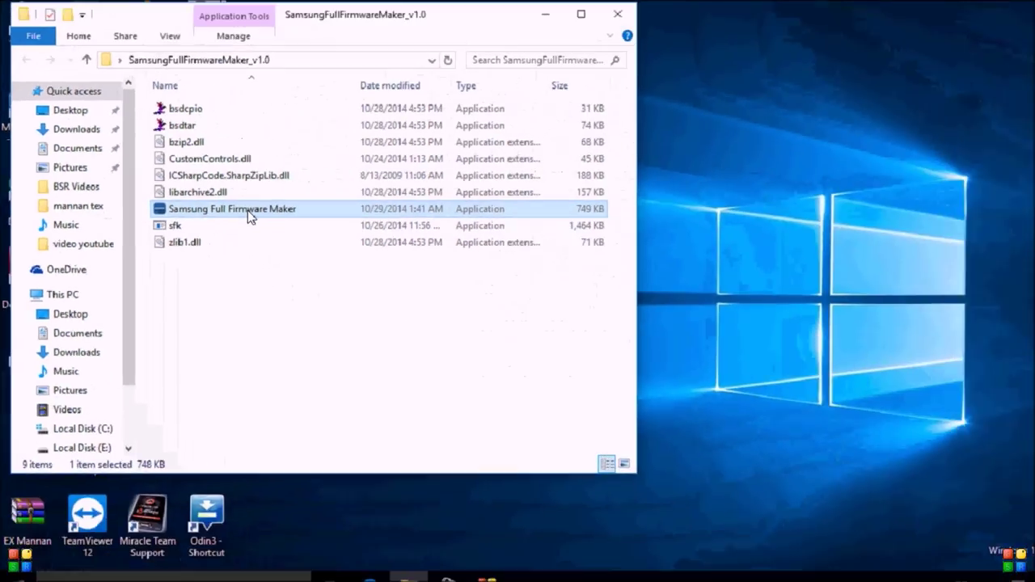
key("alt")
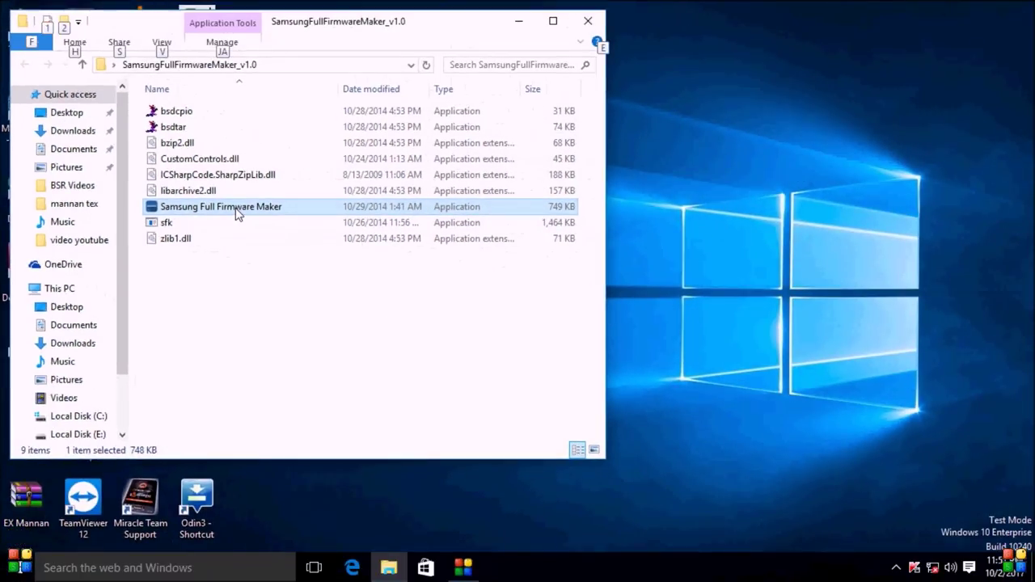
right_click(236, 212)
left_click(298, 159)
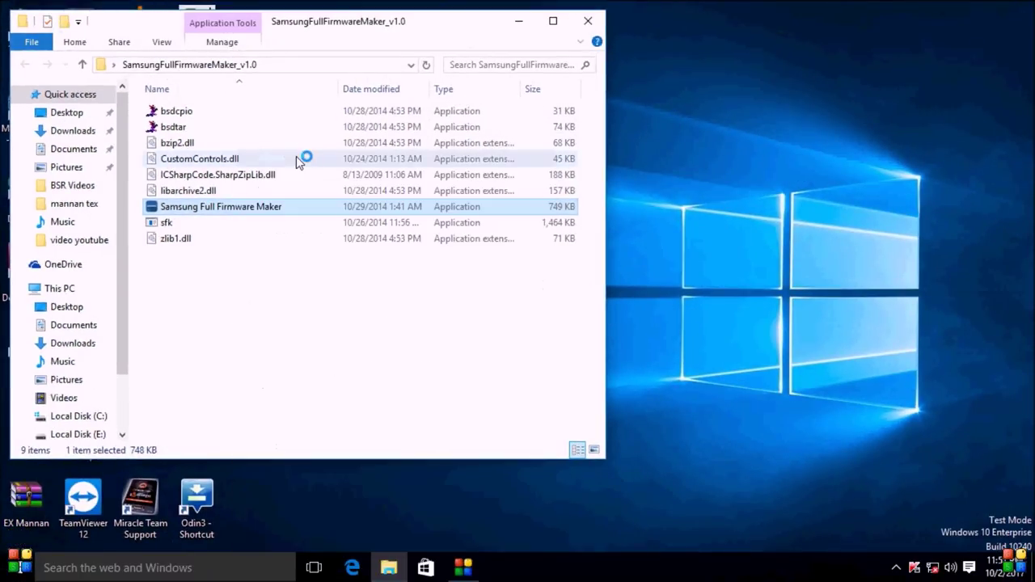
left_click_drag(296, 156, 741, 152)
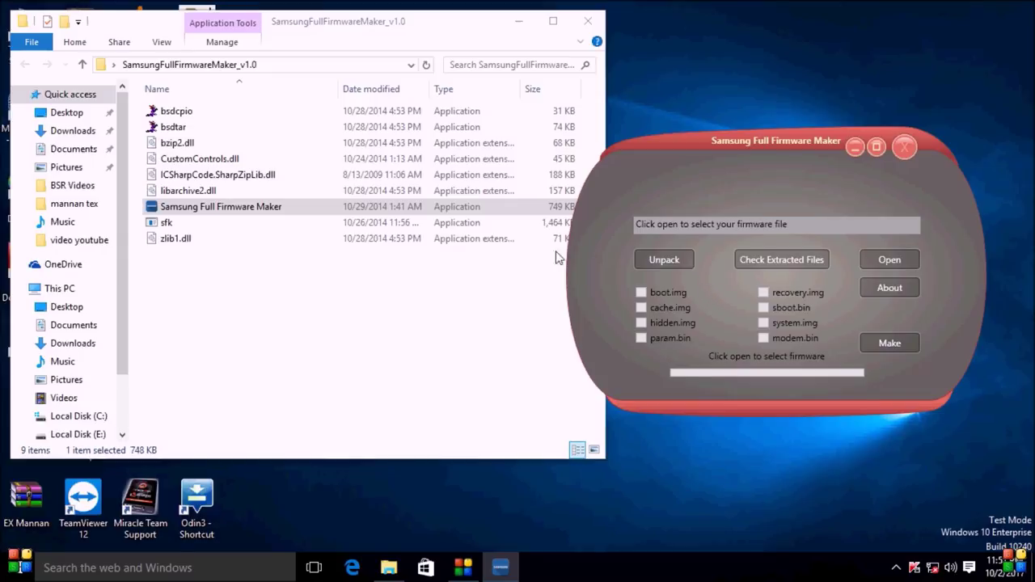
left_click(273, 282)
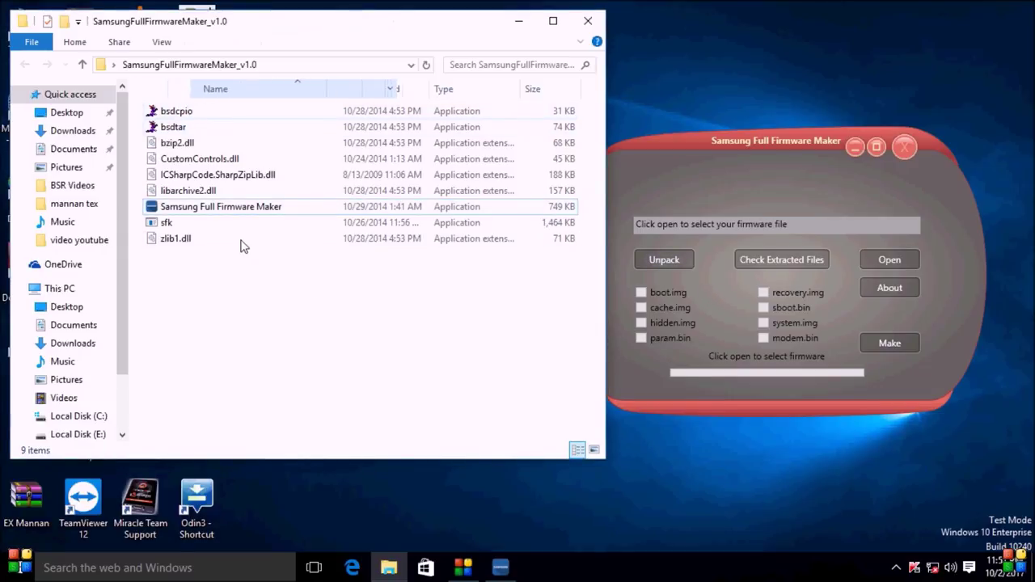
right_click(184, 272)
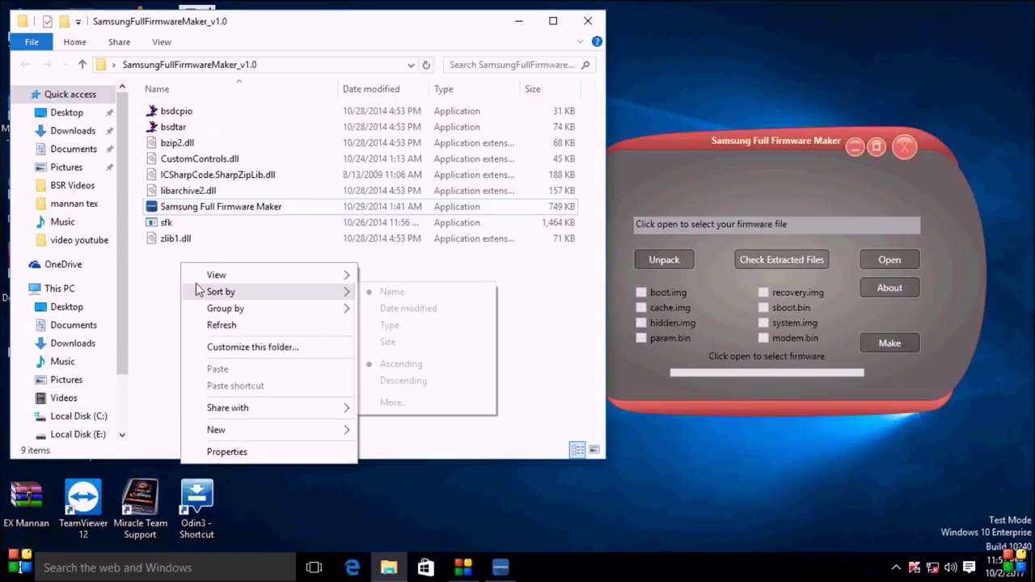
left_click(185, 238)
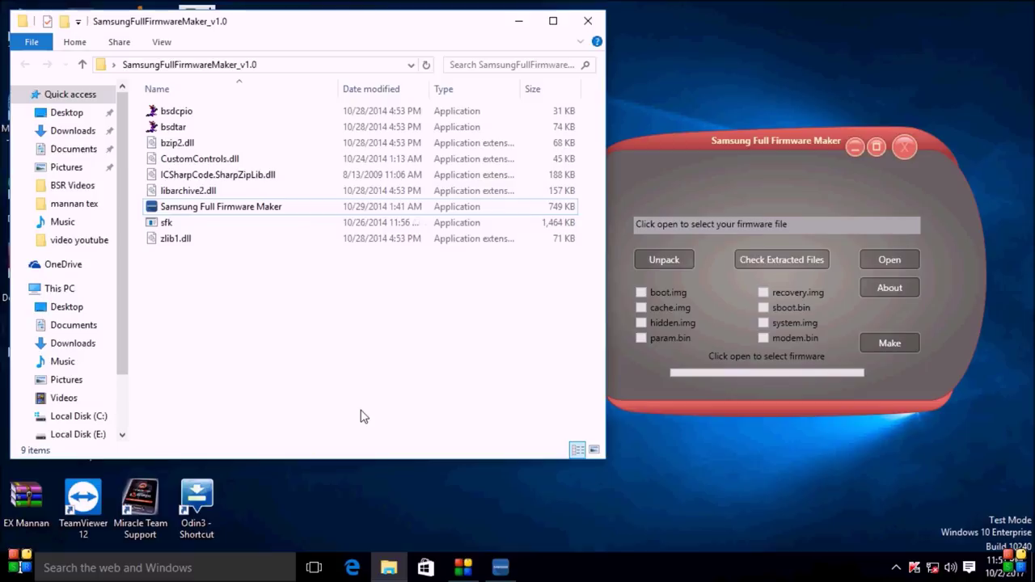
- Load the J200GDDU1APE2 MD5 firmware file from G:\New folder into Samsung Full Firmware Maker
left_click(886, 258)
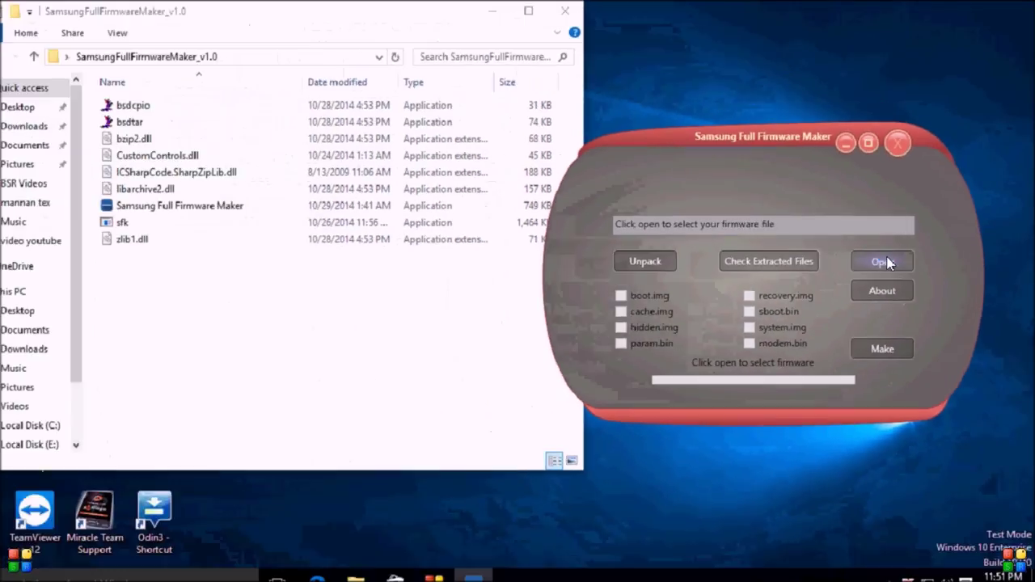
left_click(887, 263)
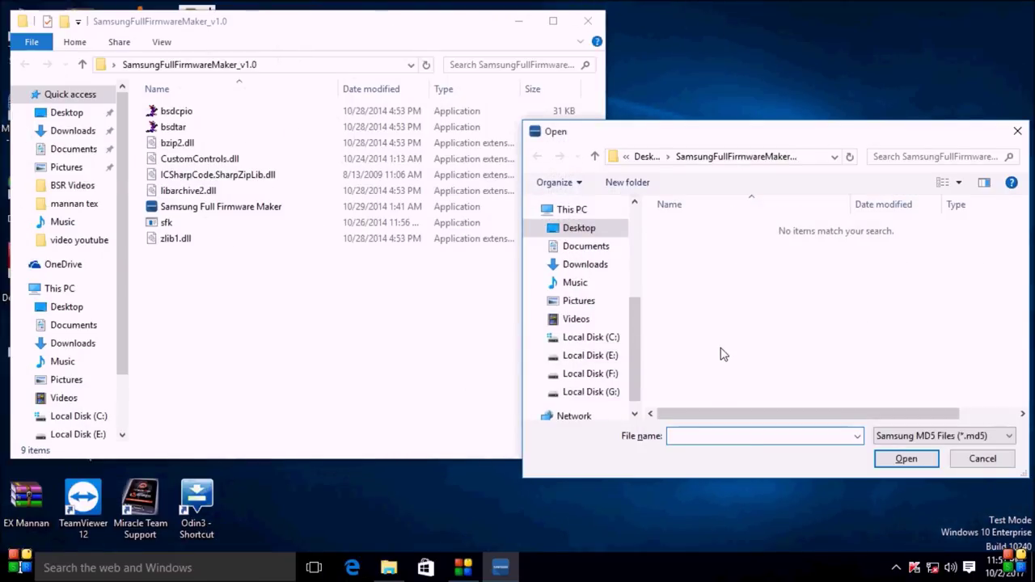
left_click(611, 394)
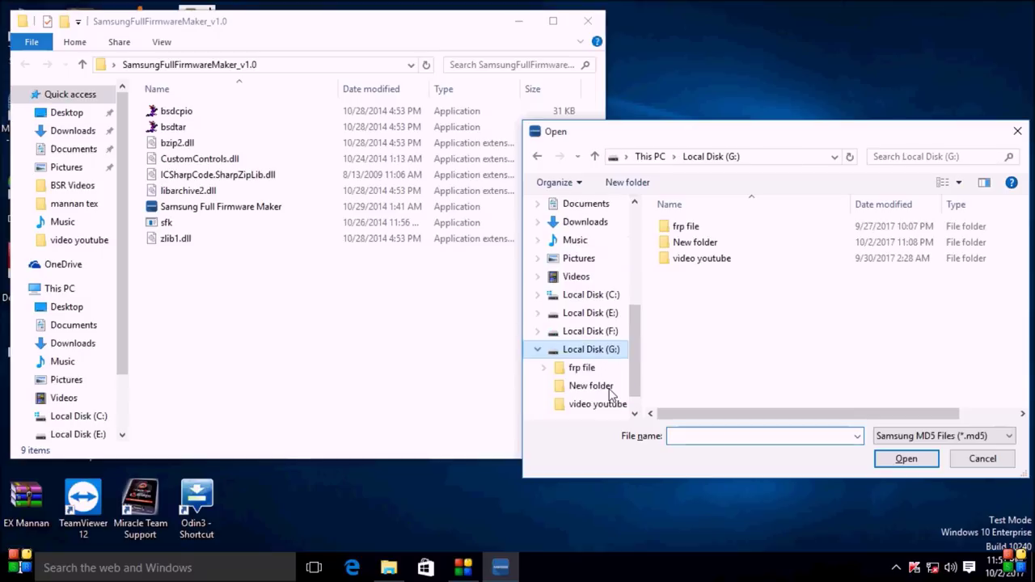
double_click(704, 242)
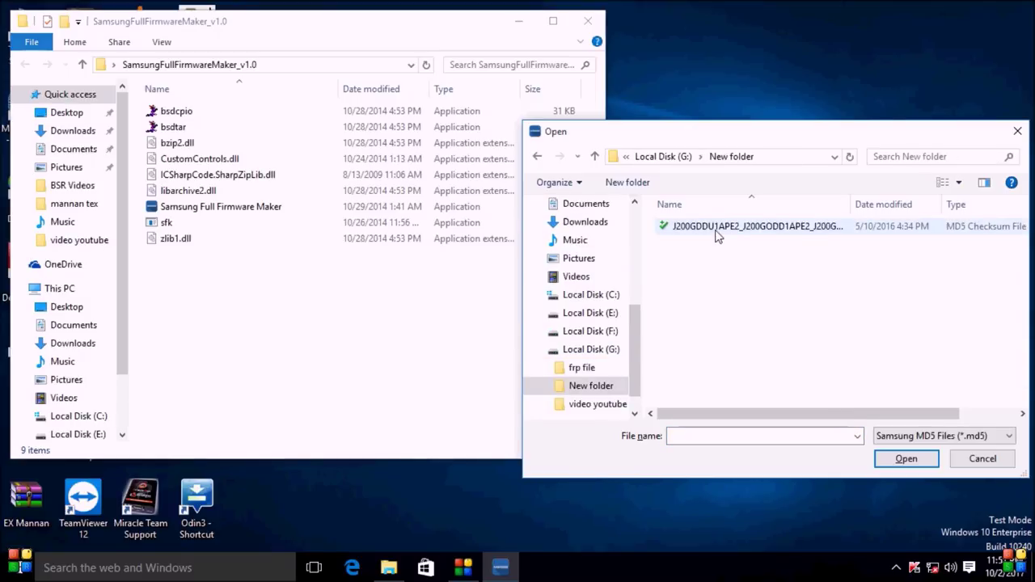
left_click(716, 234)
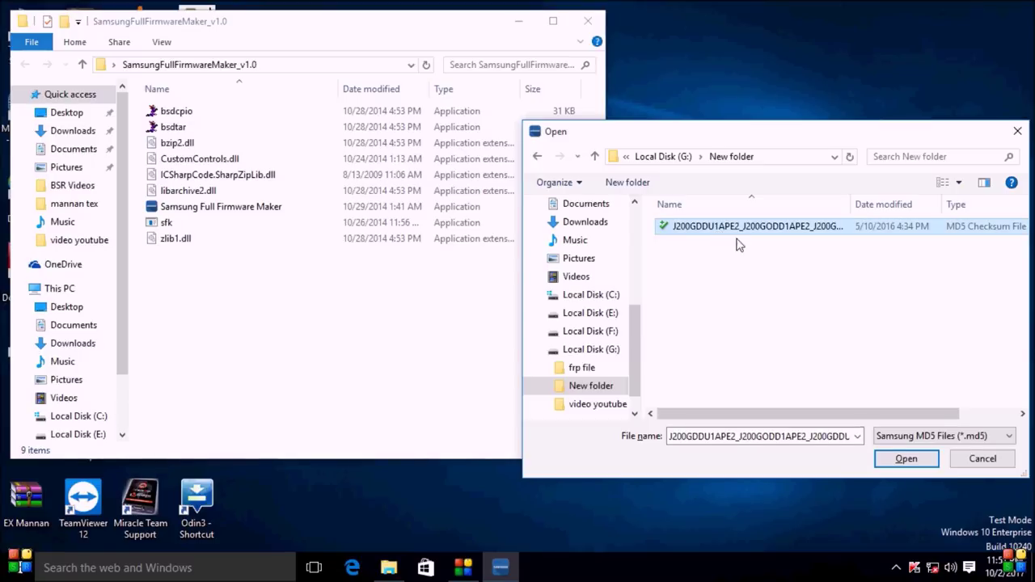
left_click(907, 459)
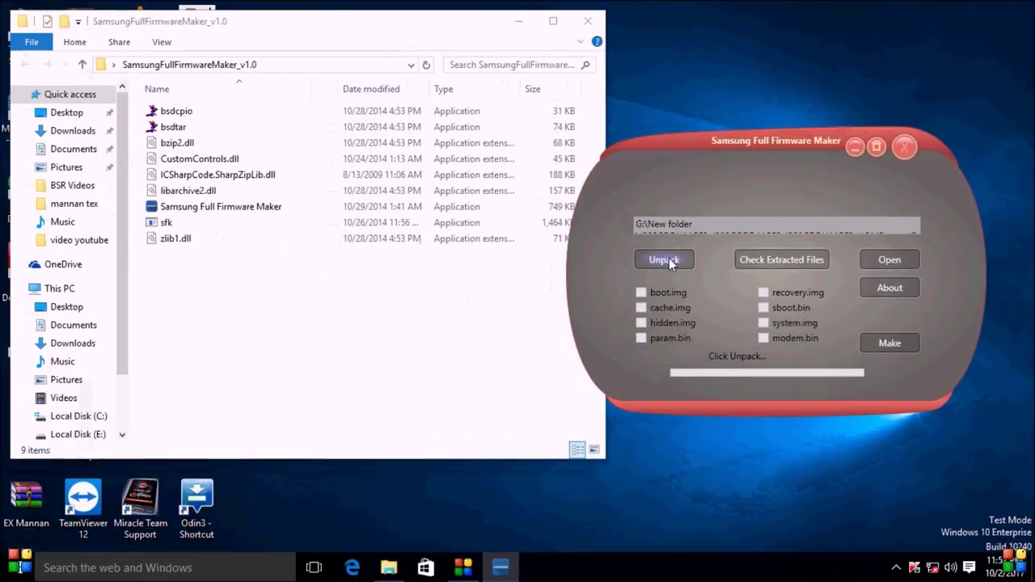
- Unpack the loaded firmware and make the four-part firmware files from the extracted images
left_click(612, 274)
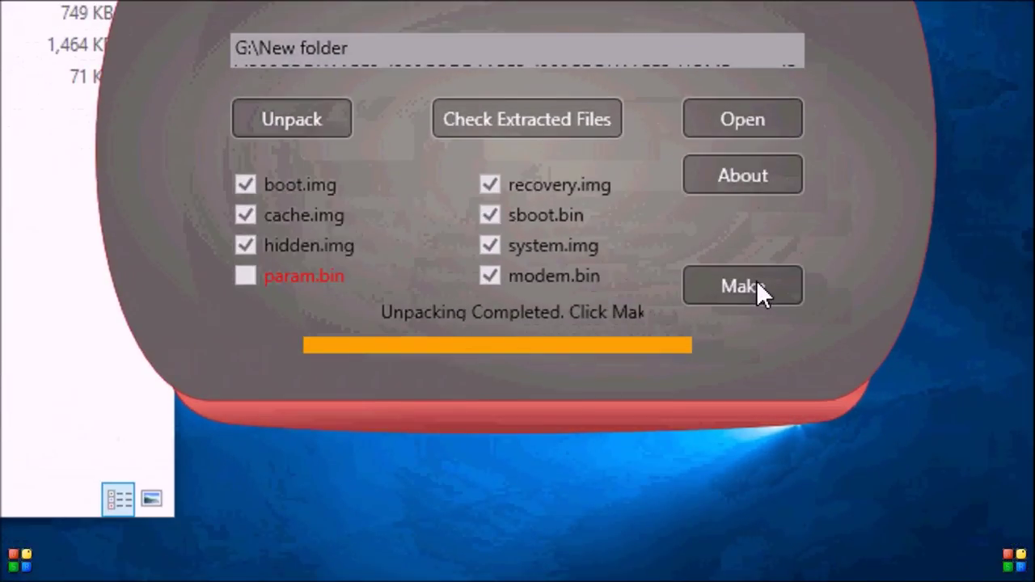
left_click(758, 285)
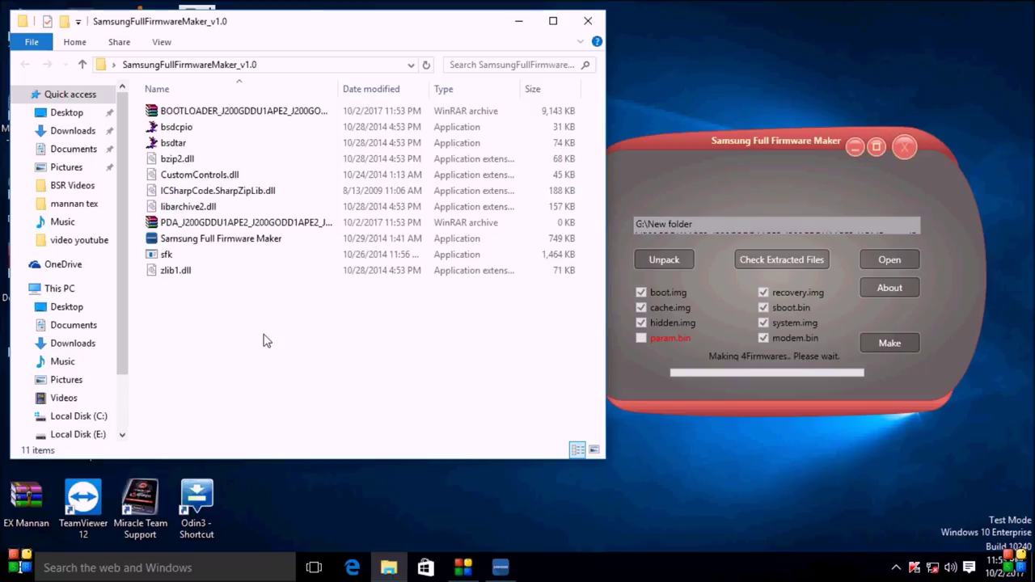
- Examine the generated BOOTLOADER, CSC, MODEM and PDA firmware files in the SamsungFullFirmwareMaker_v1.0 folder
left_click(247, 223)
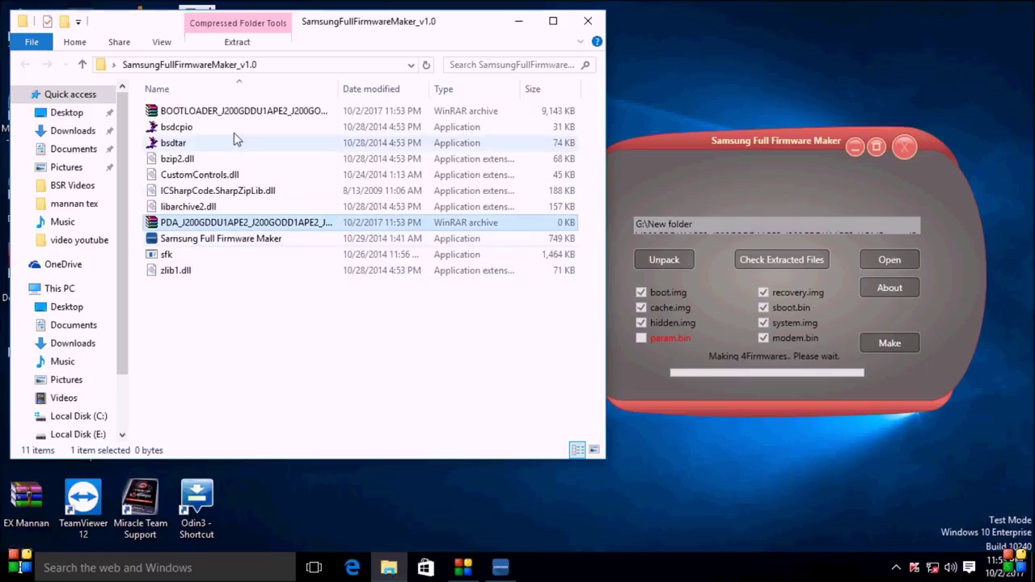
left_click(233, 113)
left_click(235, 224)
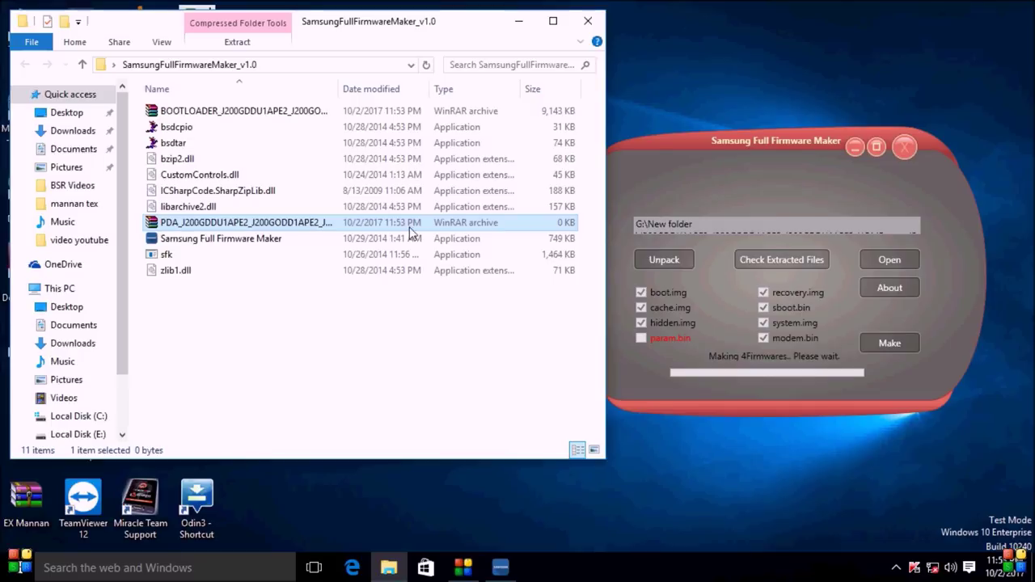
left_click(692, 146)
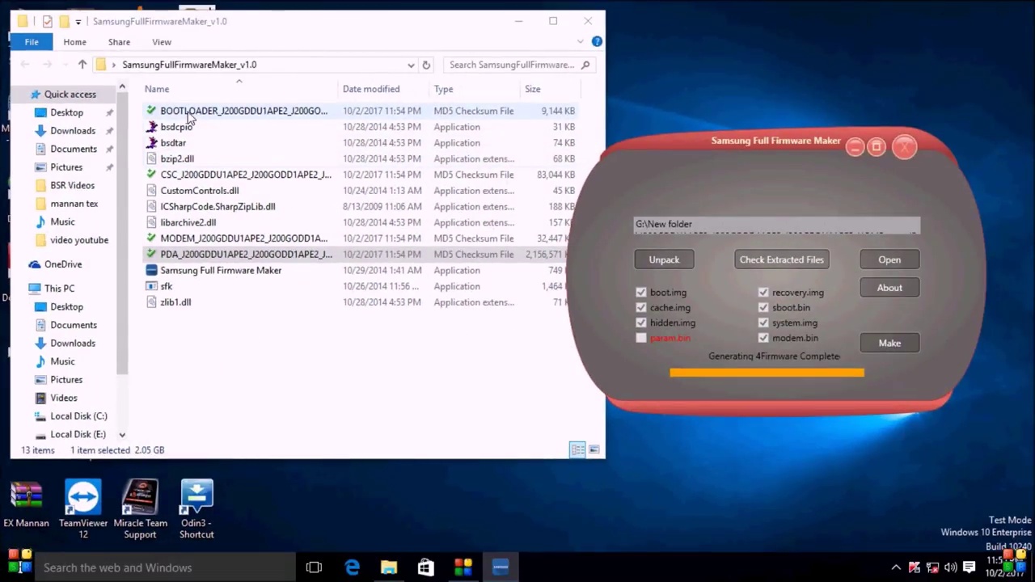
left_click(192, 114)
left_click(194, 175)
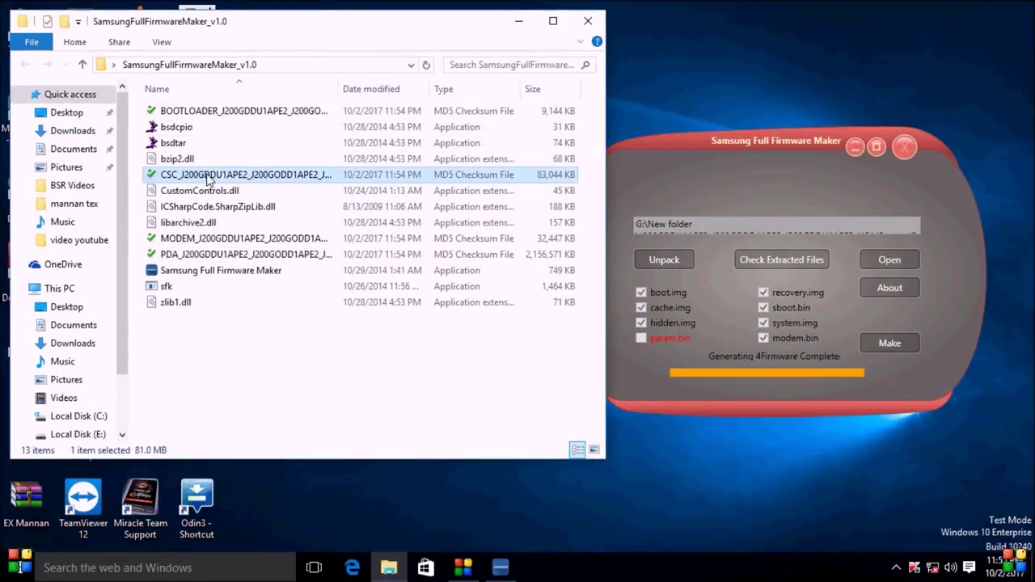
left_click(192, 241)
left_click(208, 256)
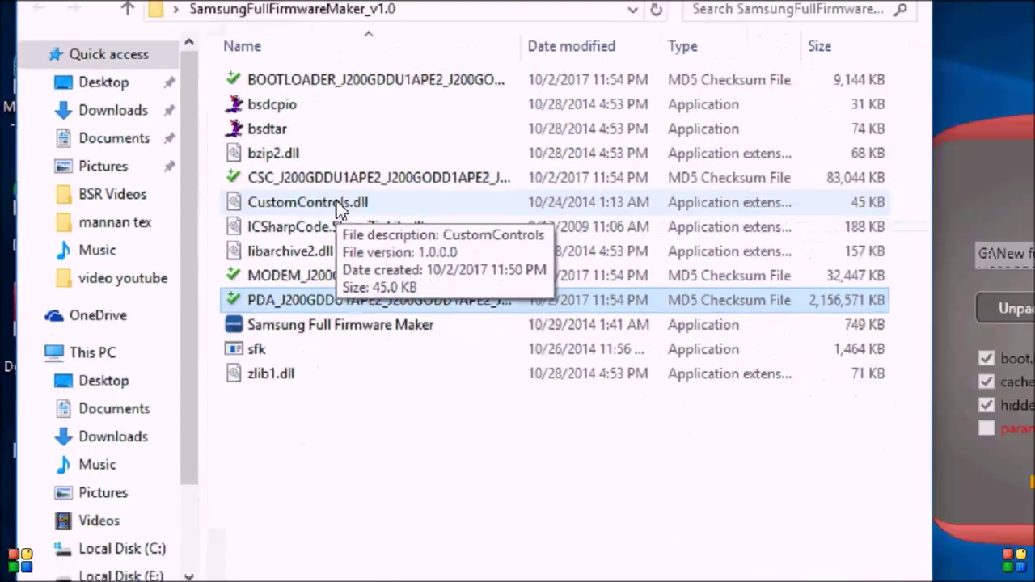
key("alt")
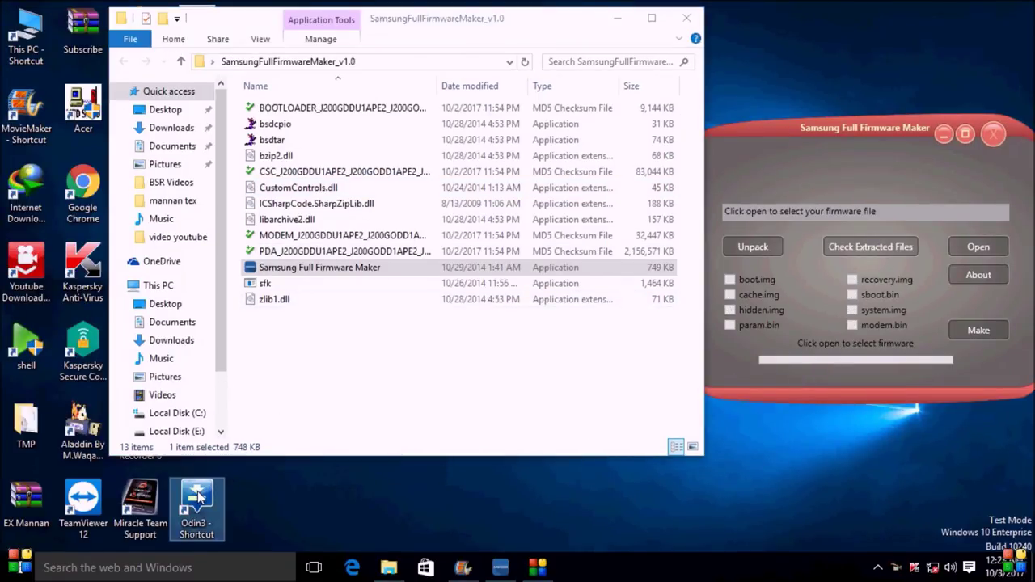
- Launch Odin3 from its desktop shortcut and arrange its window next to the firmware folder window
right_click(199, 497)
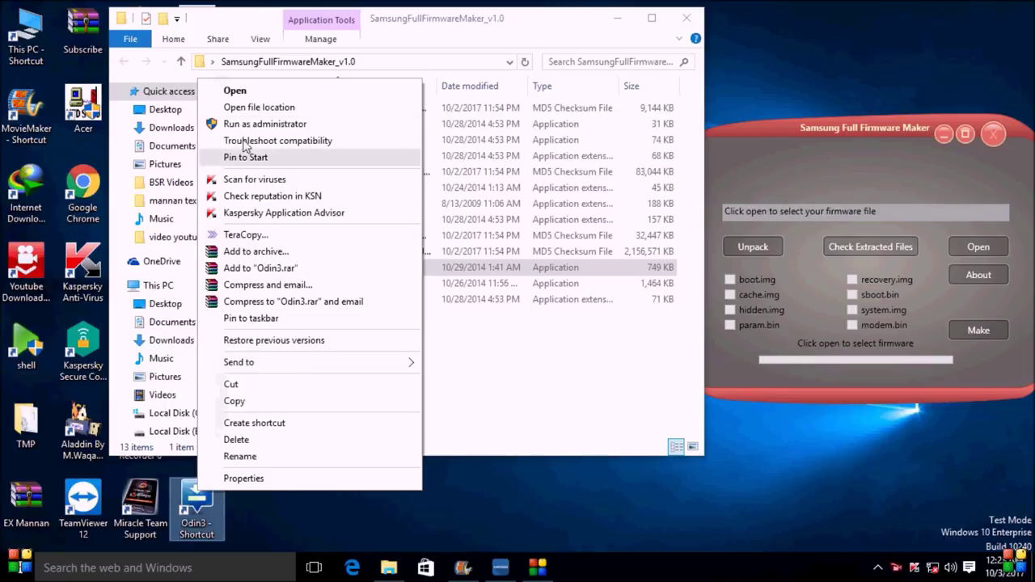
left_click(235, 90)
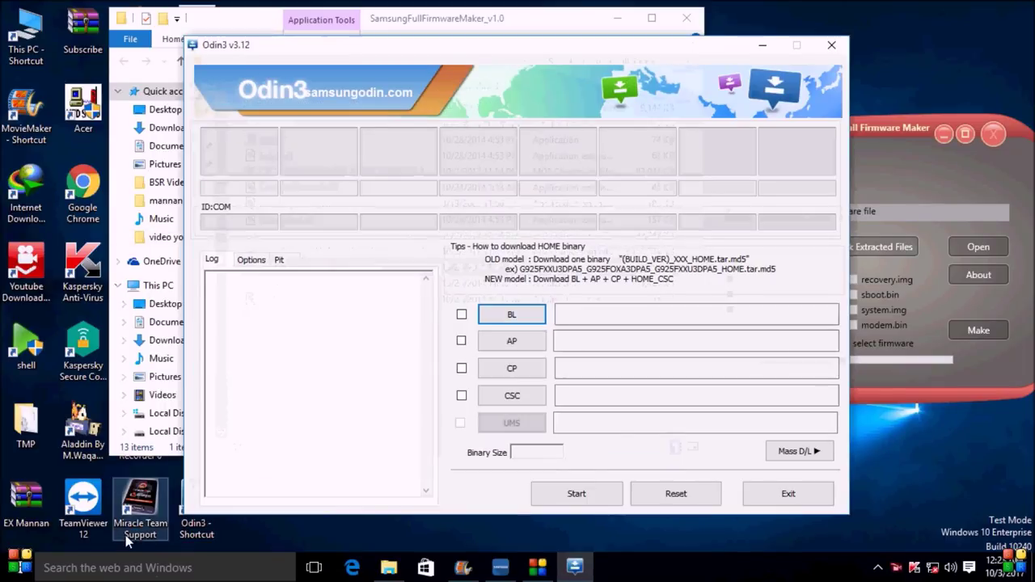
left_click_drag(550, 50, 722, 12)
left_click_drag(235, 29, 159, 37)
left_click_drag(736, 17, 733, 24)
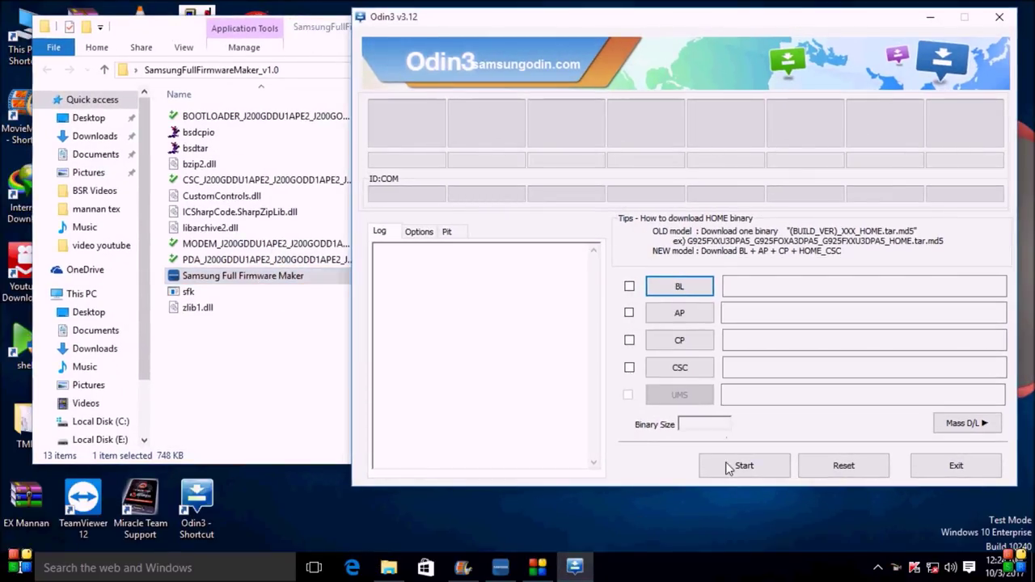
- Load the CSC_J200GDDU1APE2 file from the desktop's SamsungFullFirmwareMaker_v1.0 folder as the CSC file in Odin3
left_click(679, 369)
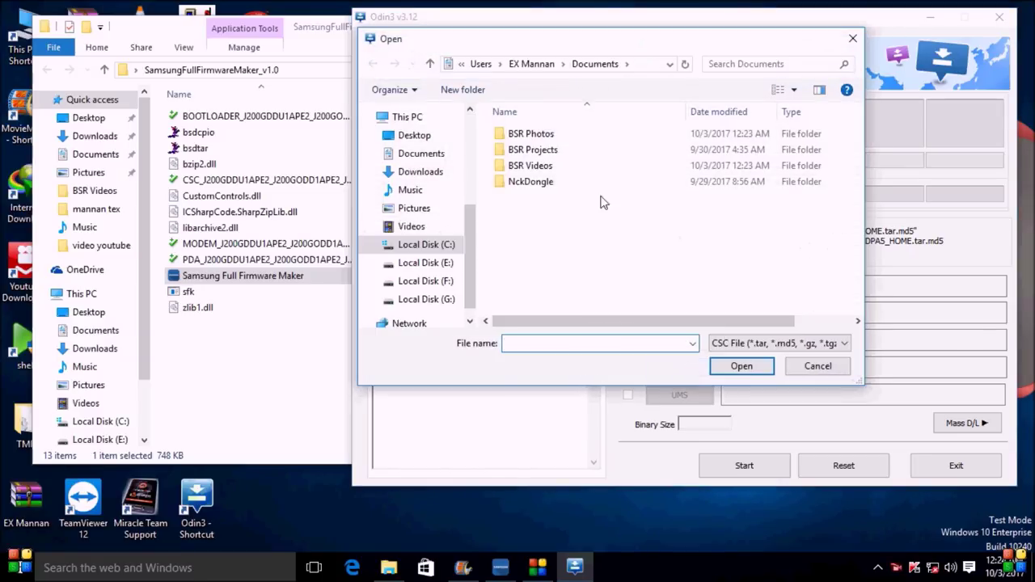
left_click(421, 136)
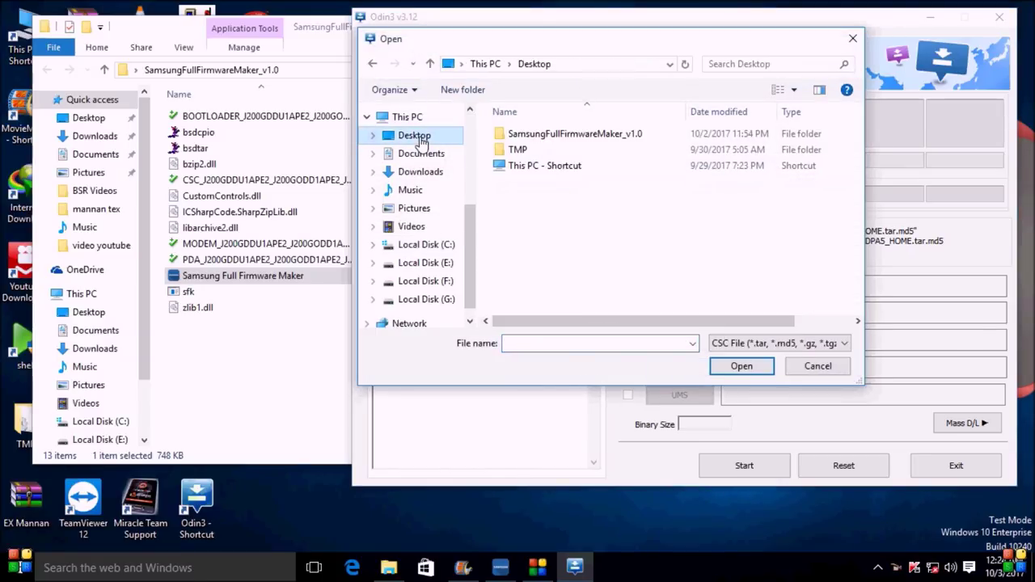
double_click(576, 134)
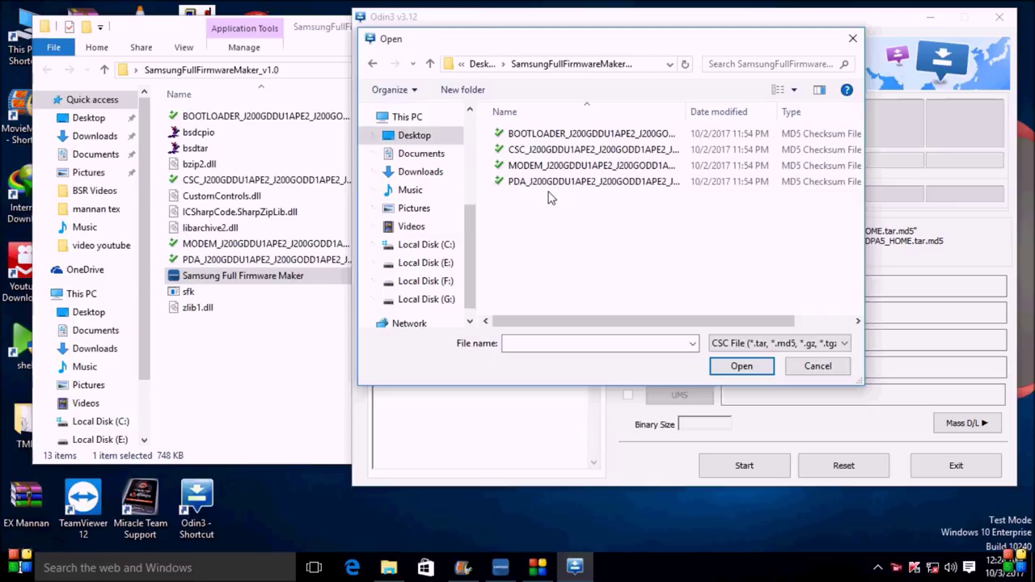
left_click(547, 151)
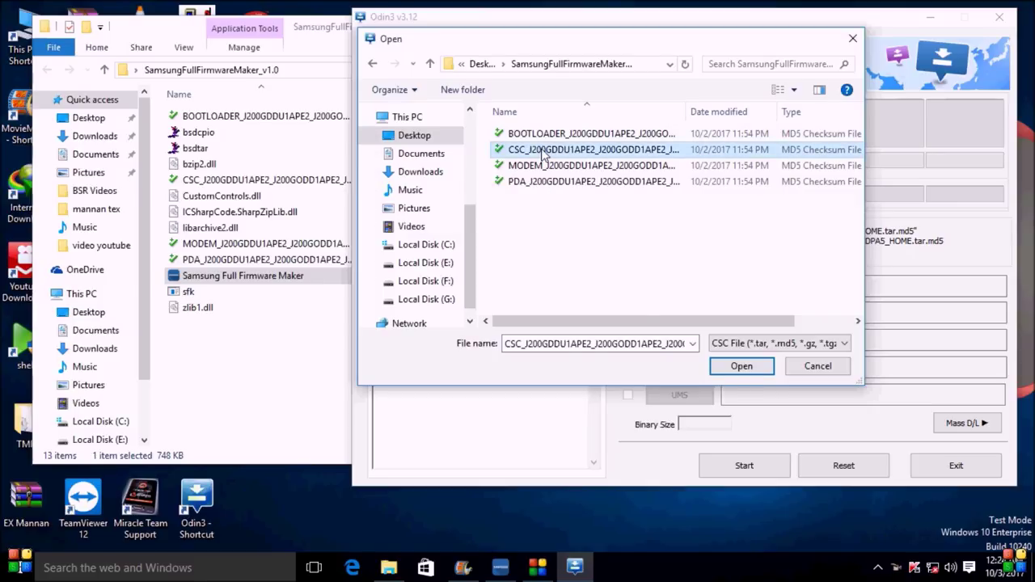
left_click(742, 367)
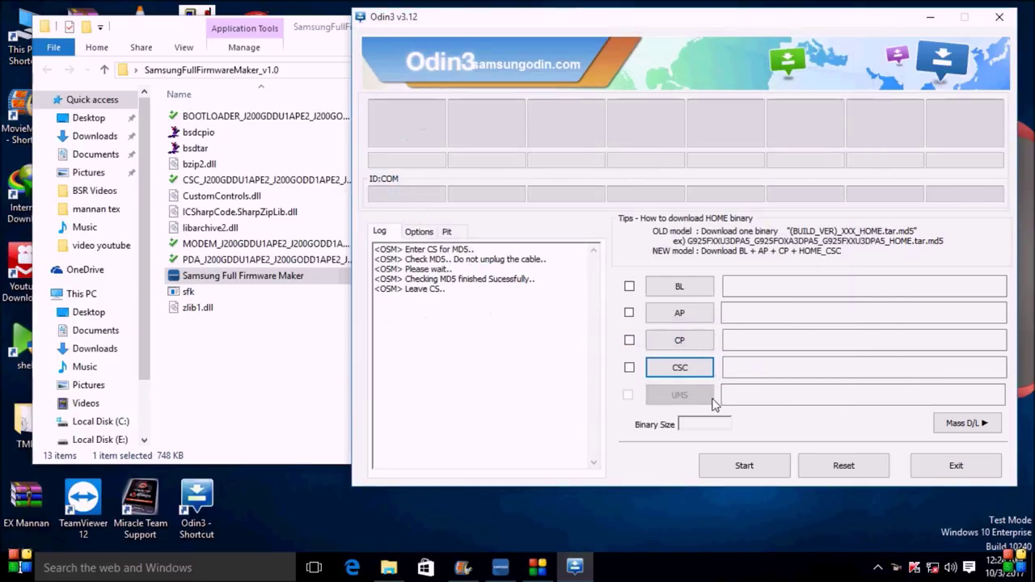